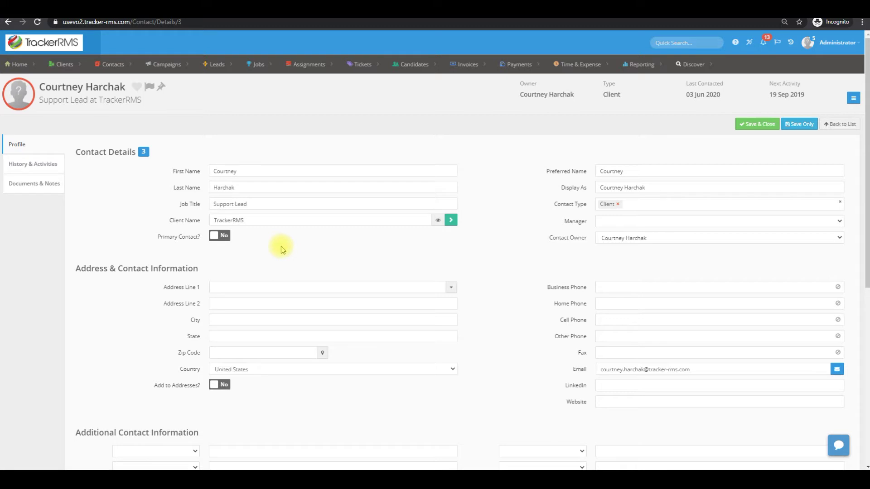
pyautogui.scroll(-3, 281, 249)
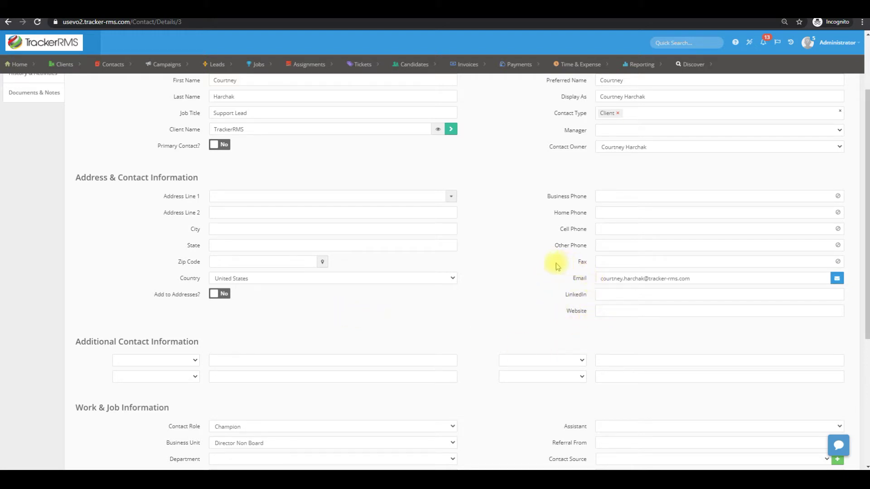
pyautogui.scroll(-1, 324, 314)
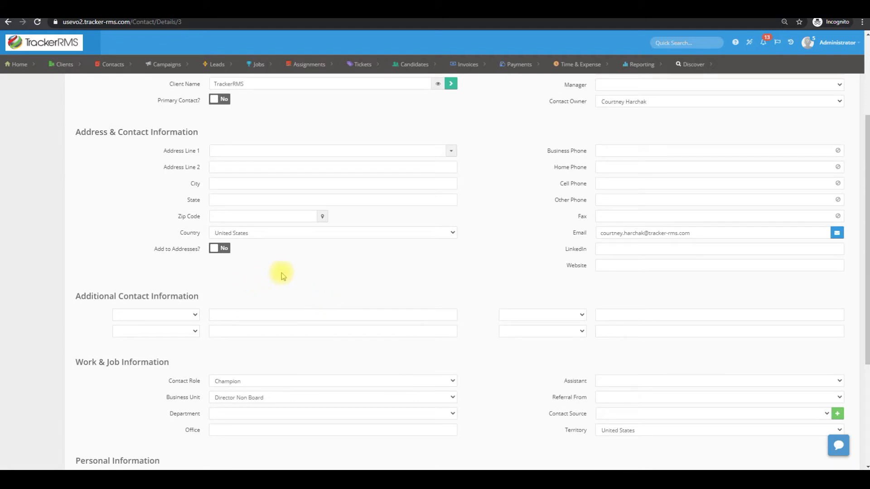
# - Preview contact method choices, view the 42-activity history, and dismiss the add-activity types unused
pyautogui.click(176, 315)
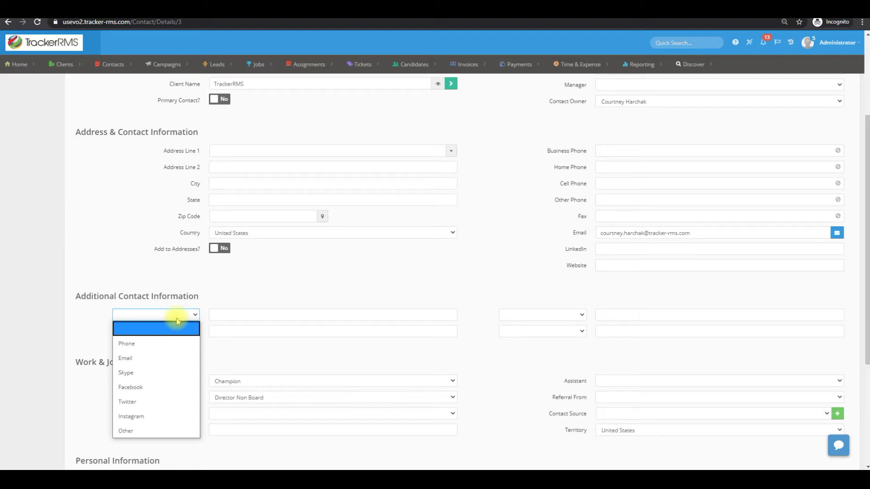
pyautogui.click(219, 294)
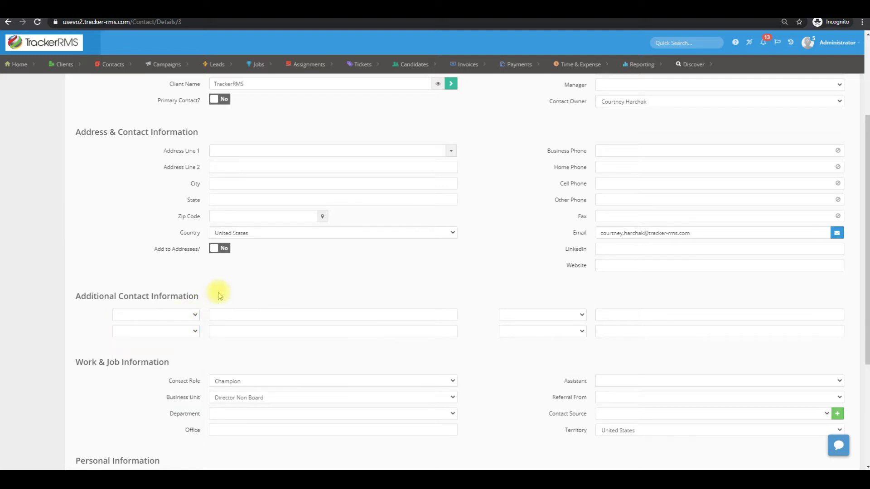
pyautogui.scroll(-2, 219, 294)
pyautogui.scroll(-1, 219, 294)
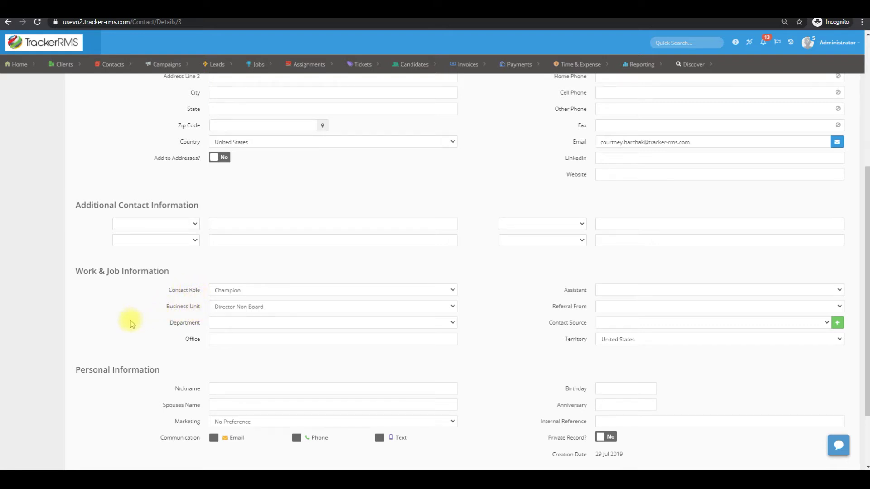
pyautogui.scroll(-2, 131, 323)
pyautogui.scroll(-1, 133, 323)
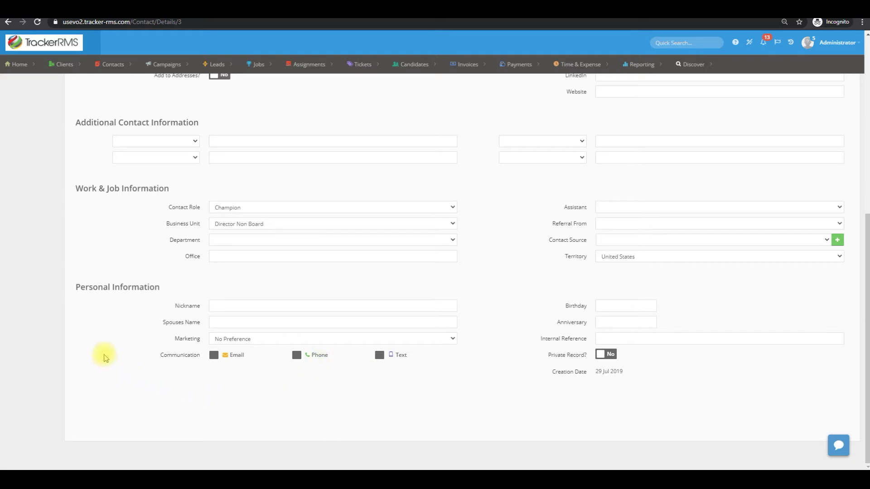
pyautogui.scroll(4, 105, 357)
pyautogui.scroll(4, 105, 358)
pyautogui.scroll(3, 105, 358)
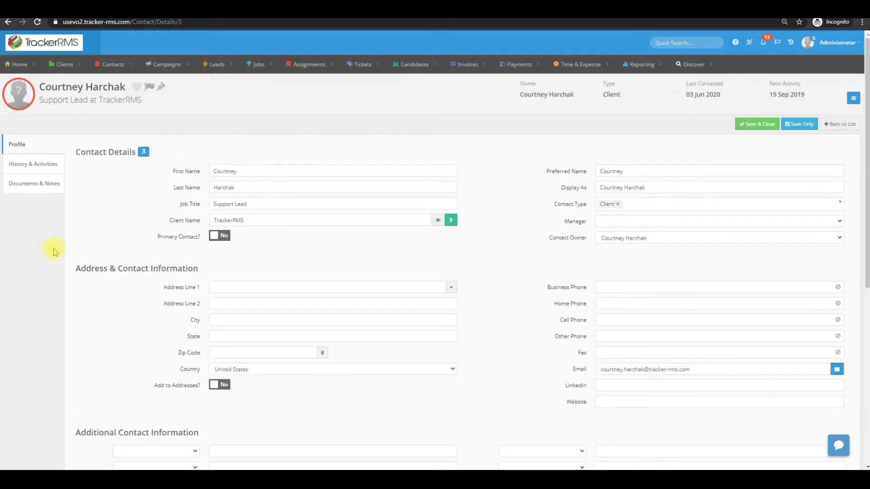
pyautogui.click(32, 164)
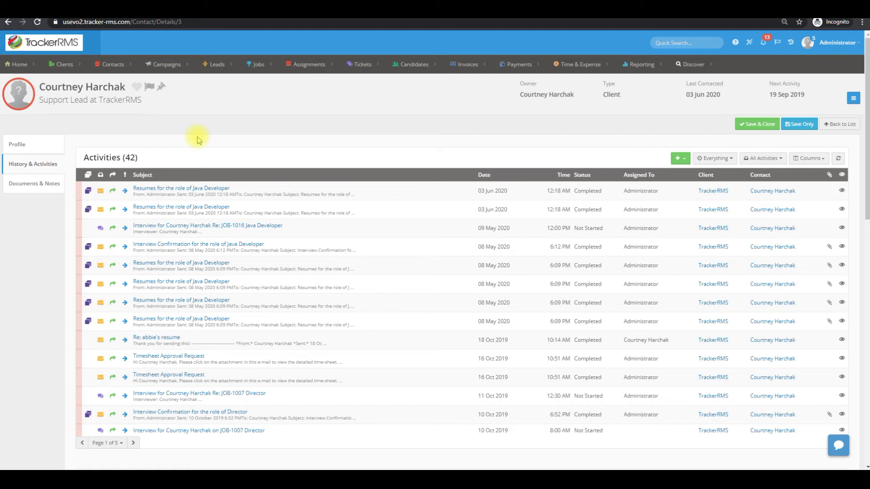
pyautogui.click(678, 159)
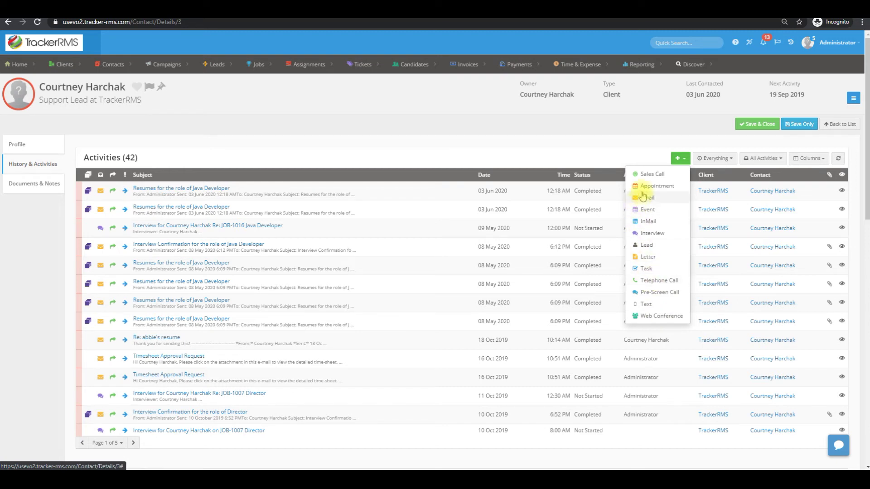
pyautogui.click(573, 142)
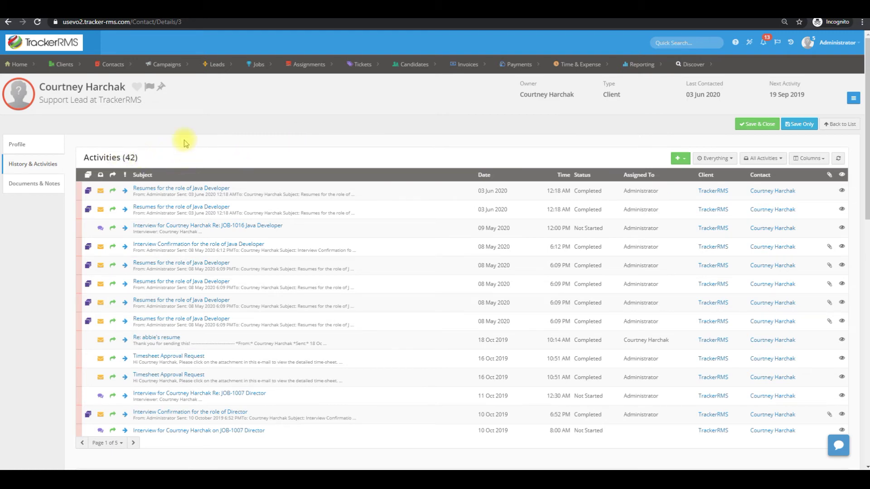
pyautogui.scroll(-5, 184, 141)
pyautogui.scroll(-2, 157, 149)
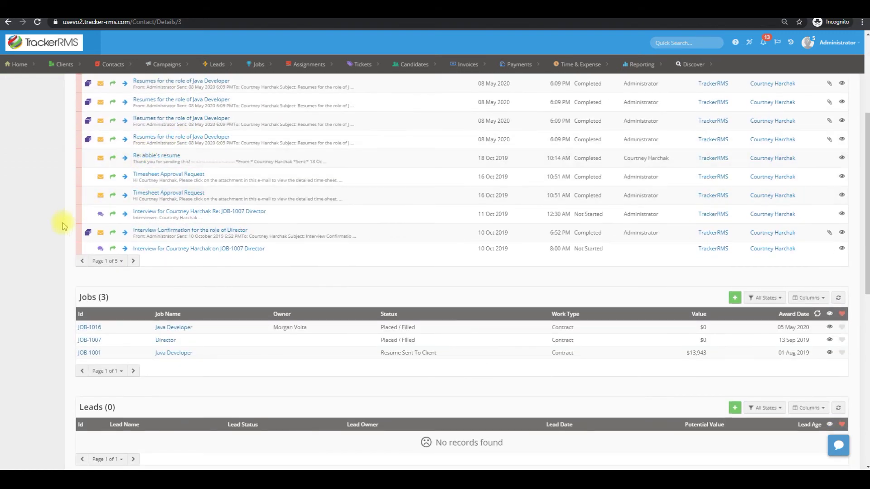
pyautogui.scroll(-2, 43, 238)
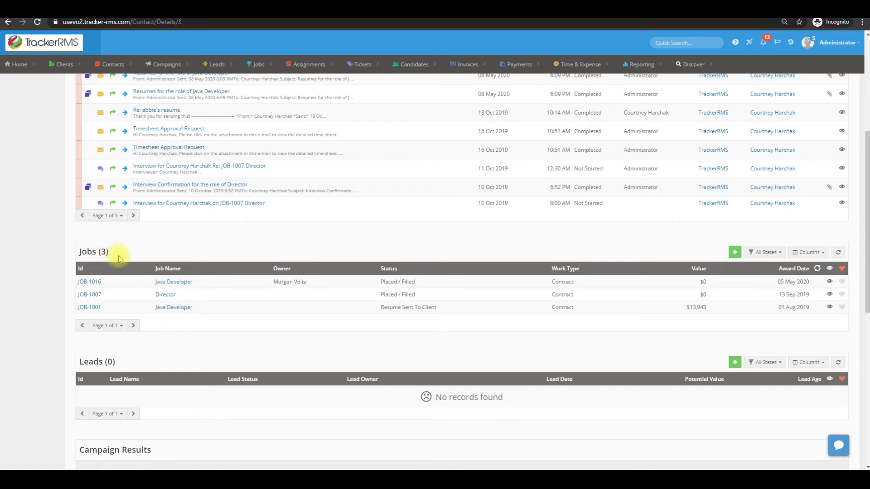
pyautogui.scroll(-2, 118, 257)
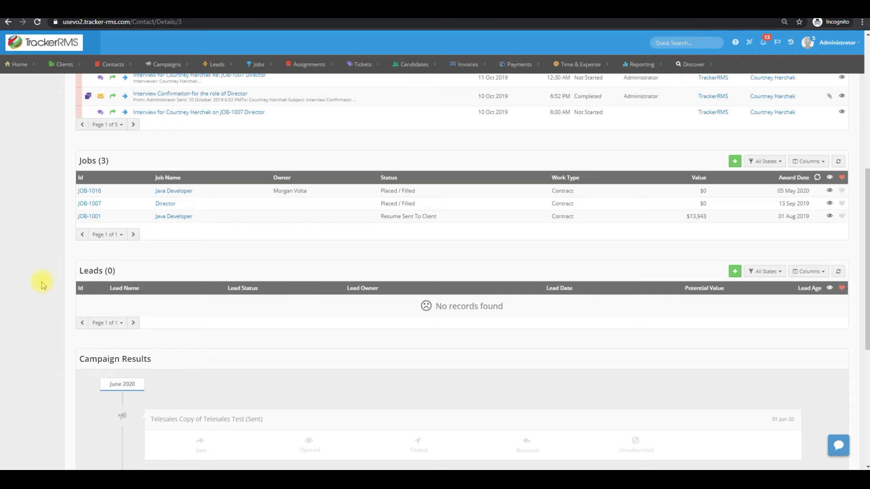
pyautogui.scroll(-1, 43, 284)
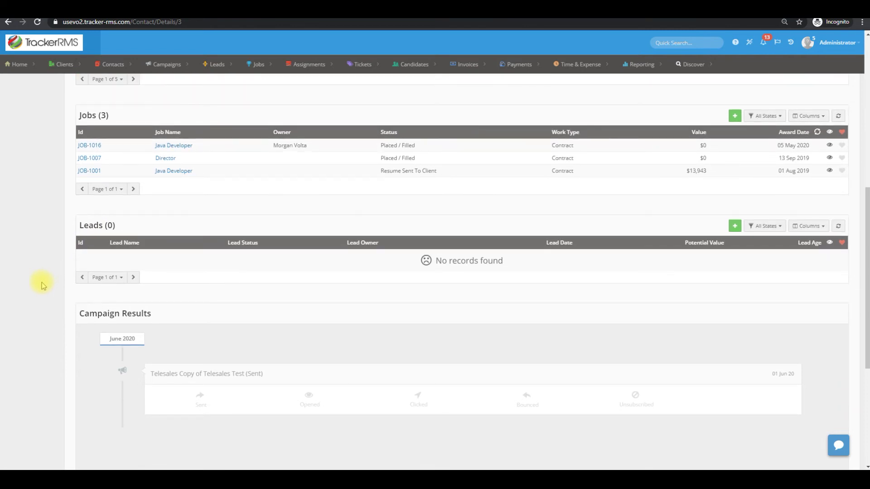
pyautogui.scroll(-1, 43, 284)
pyautogui.scroll(-1, 43, 284)
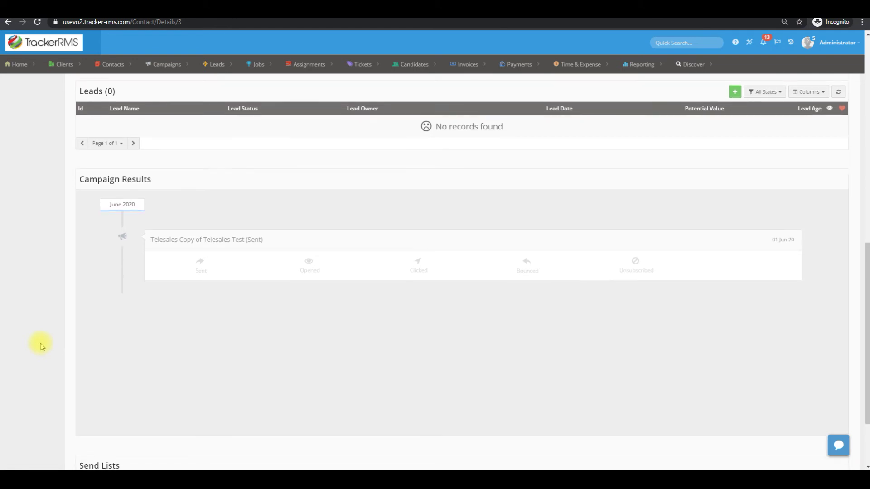
pyautogui.scroll(-3, 40, 347)
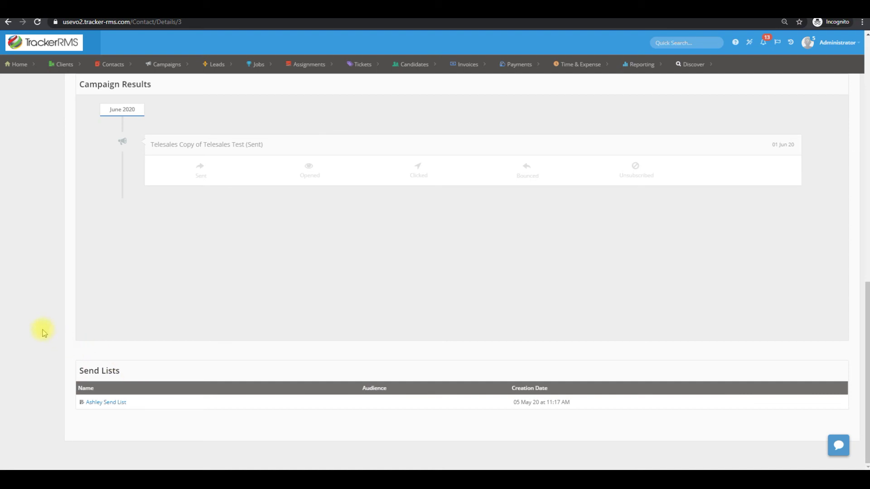
pyautogui.scroll(1, 36, 337)
pyautogui.scroll(5, 35, 336)
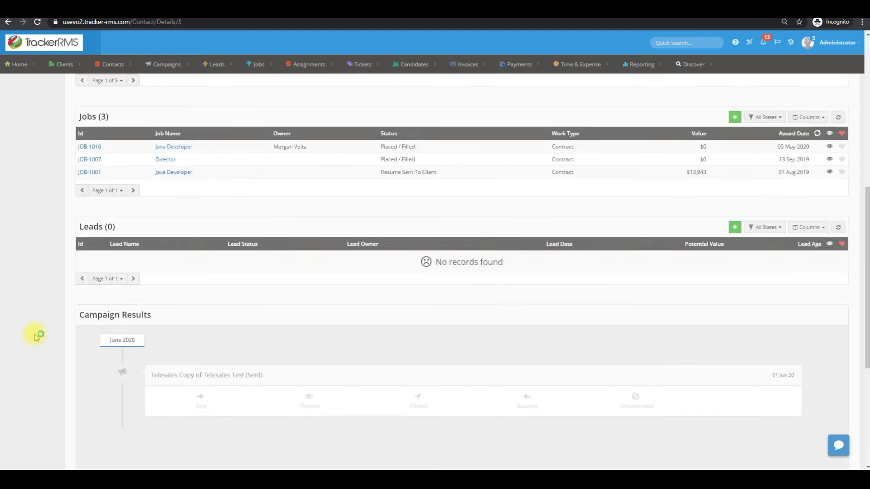
pyautogui.scroll(5, 35, 336)
pyautogui.scroll(5, 35, 337)
pyautogui.scroll(3, 36, 337)
pyautogui.scroll(2, 35, 337)
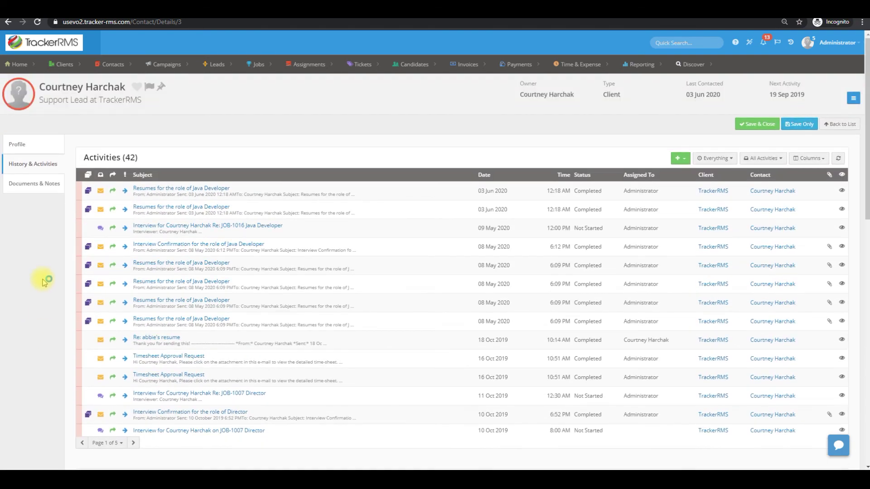
pyautogui.click(32, 183)
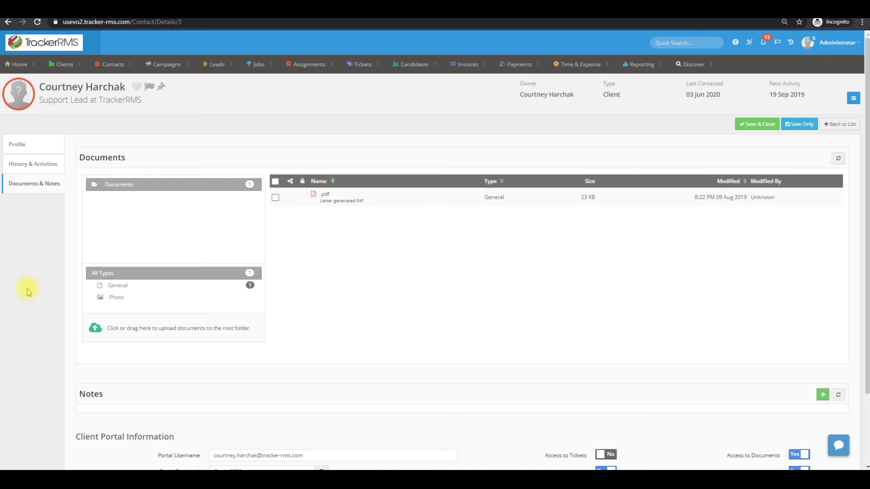
pyautogui.scroll(-1, 28, 291)
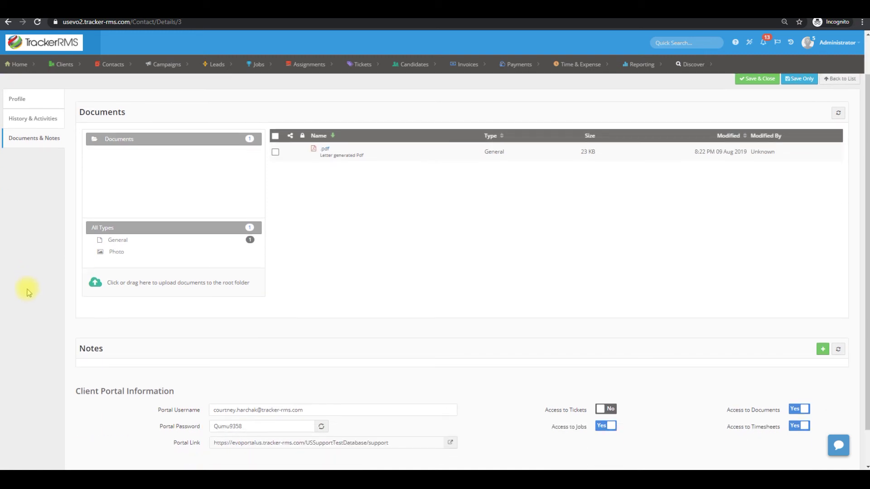
pyautogui.scroll(-1, 27, 291)
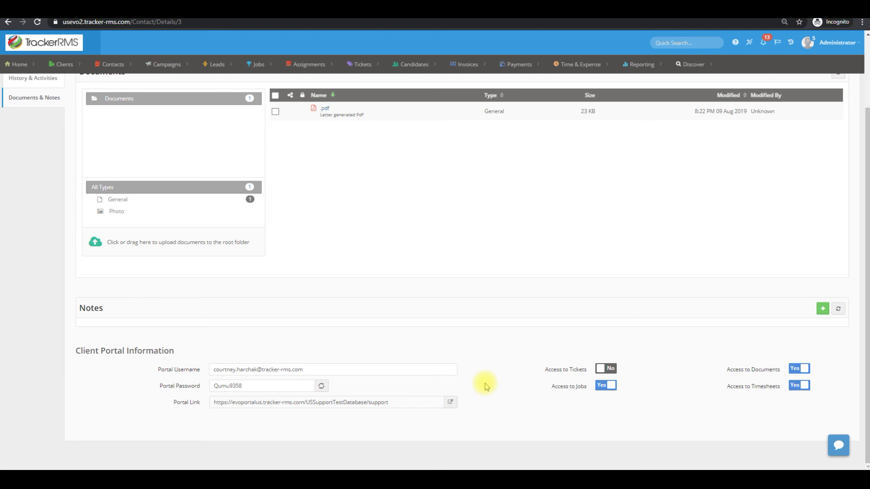
pyautogui.scroll(5, 115, 379)
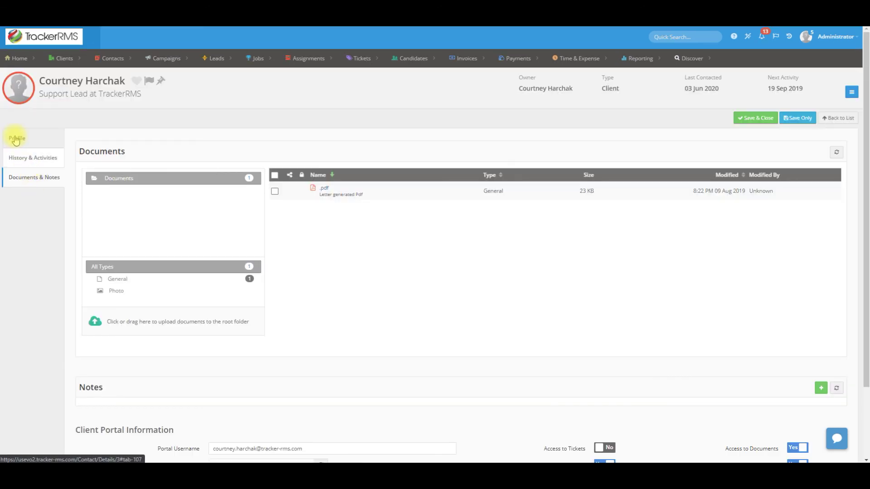
pyautogui.click(17, 138)
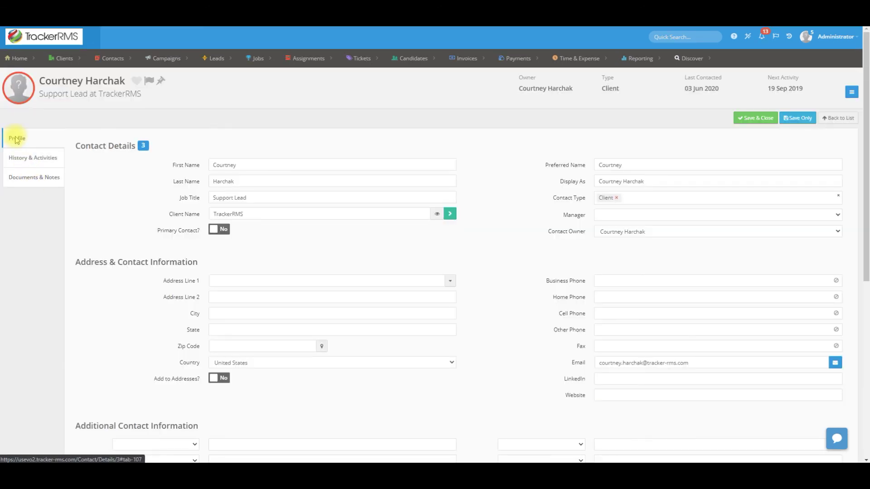